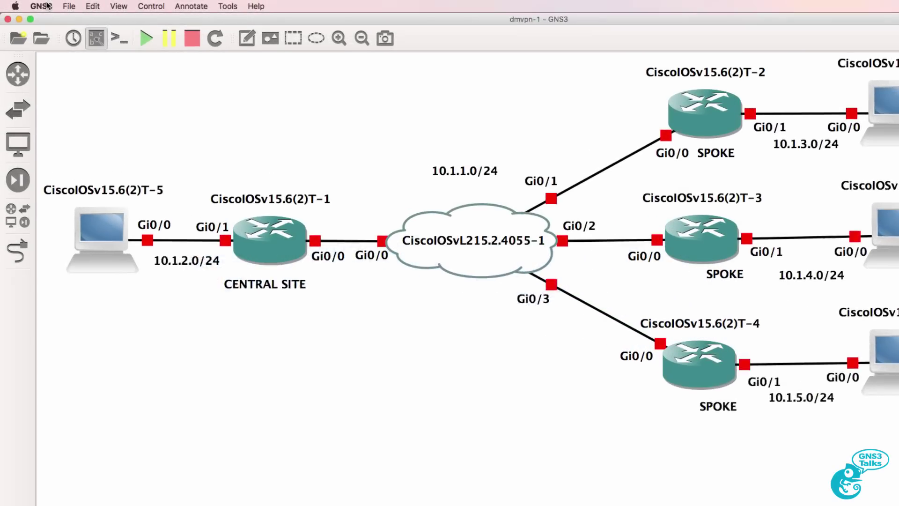
- Confirm GNS3 is version 2.0.0b3 in About GNS3, then bring up the File menu
left_click(47, 5)
left_click(53, 17)
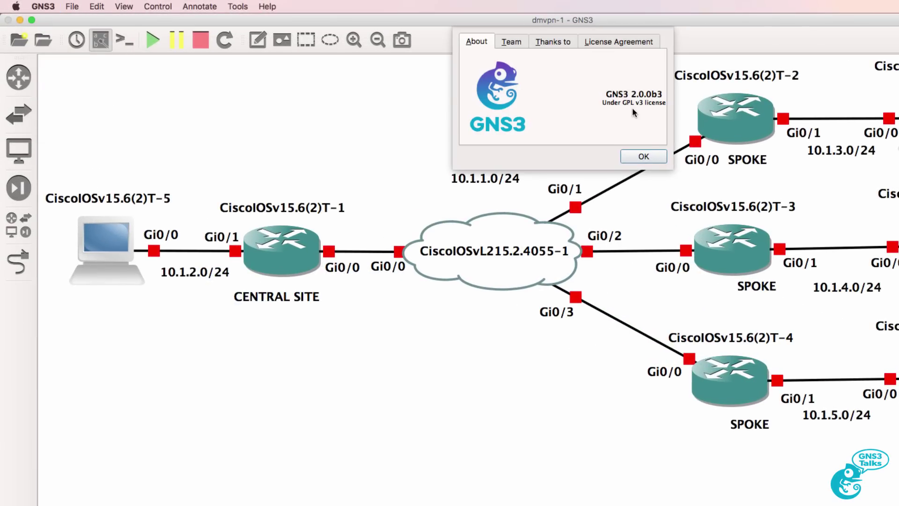
left_click(644, 156)
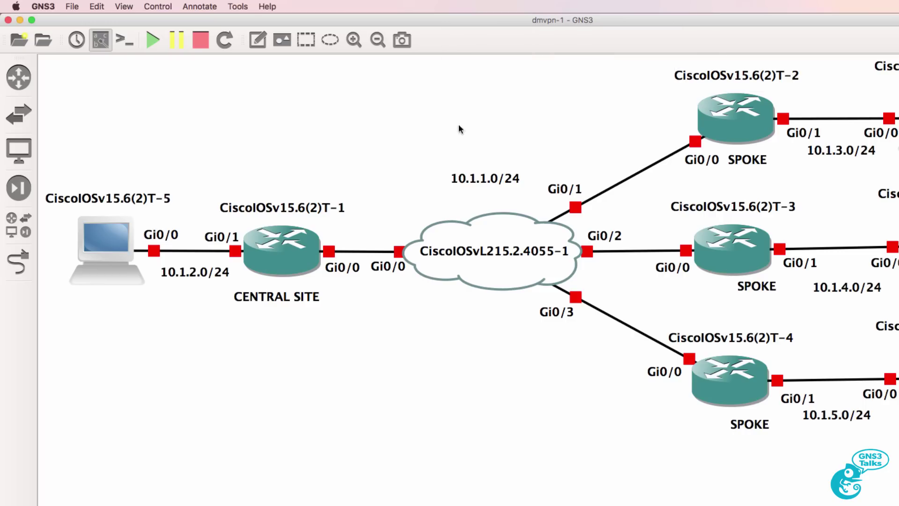
left_click(77, 9)
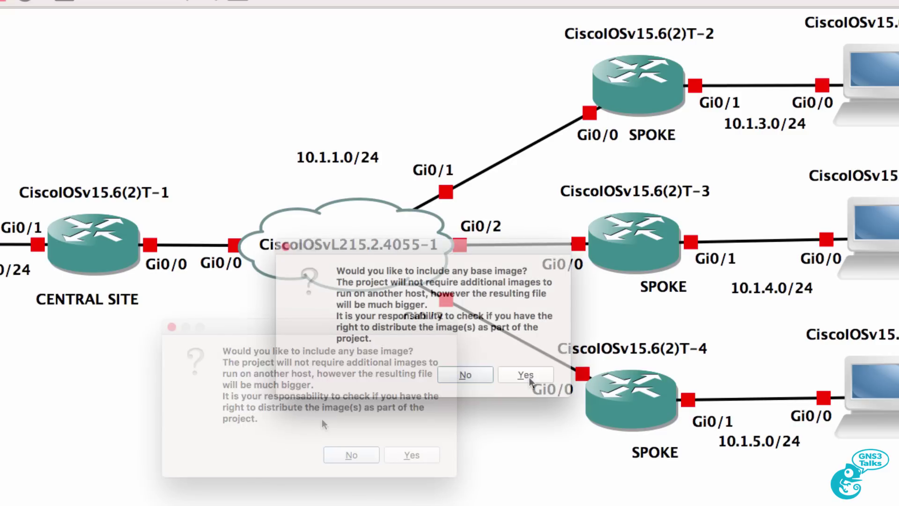
- Export the project with base images as dmvpn1 into the Downloads folder
left_click(526, 374)
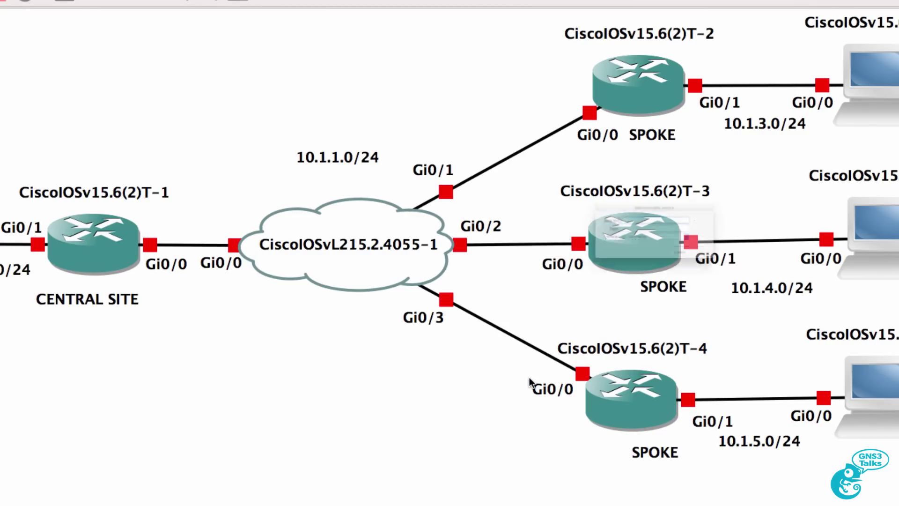
type("dmvpn")
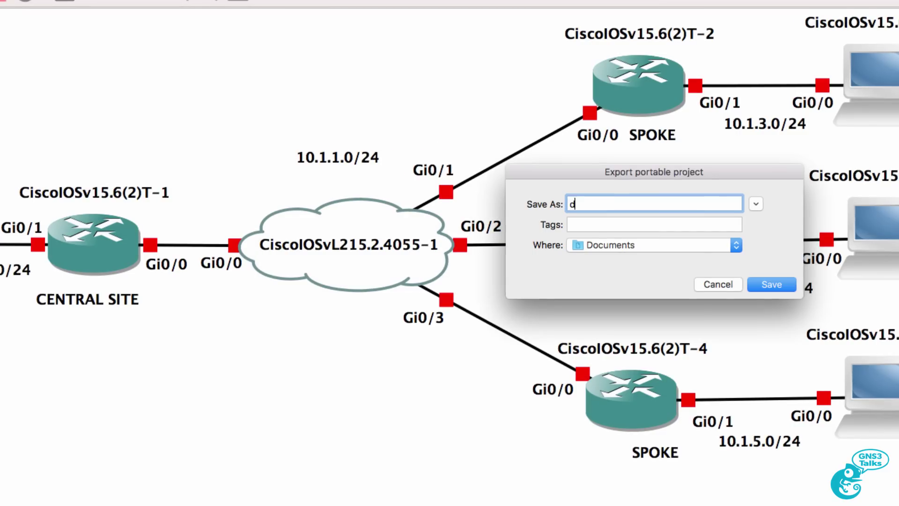
type("1")
left_click(684, 247)
left_click(638, 408)
left_click(763, 282)
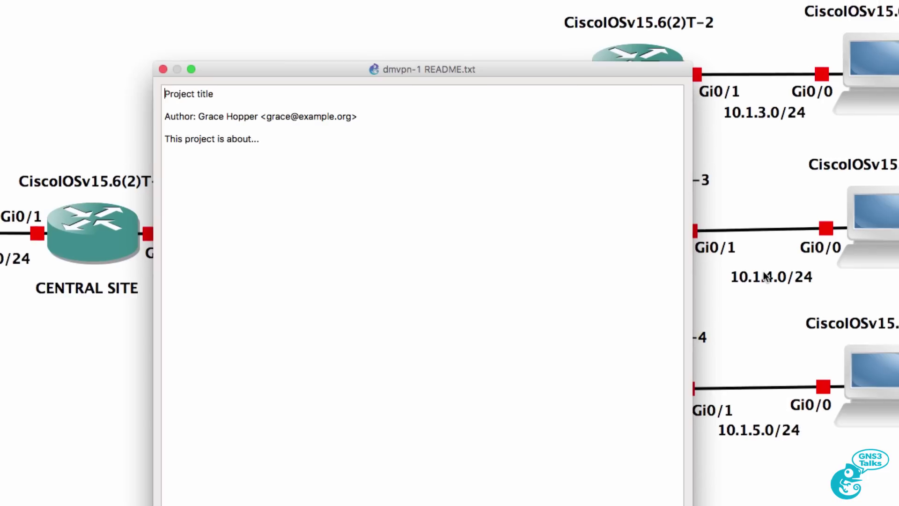
- Retitle the README 'Test Project - DMVPN 1', replace its description, and save to finish exporting
left_click_drag(209, 38, 130, 37)
type("Test")
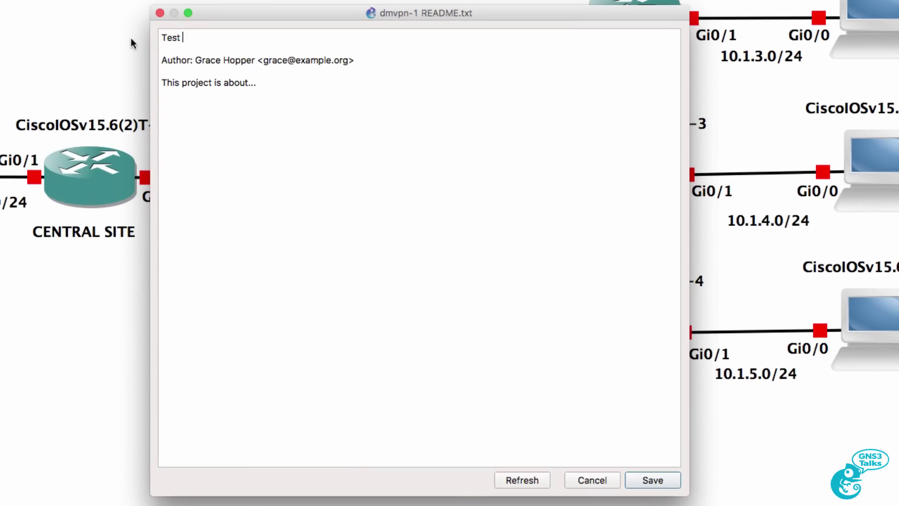
type(" Project - DMVPN 1")
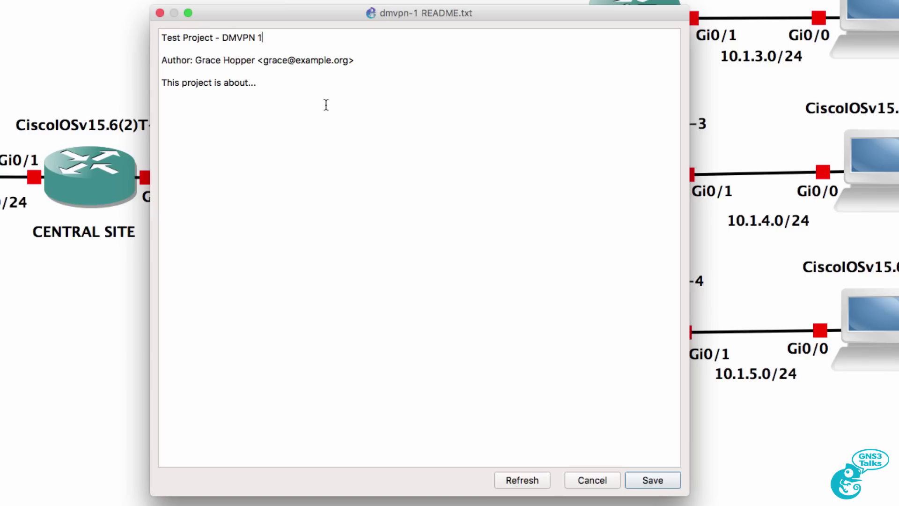
left_click_drag(325, 103, 146, 55)
type("......")
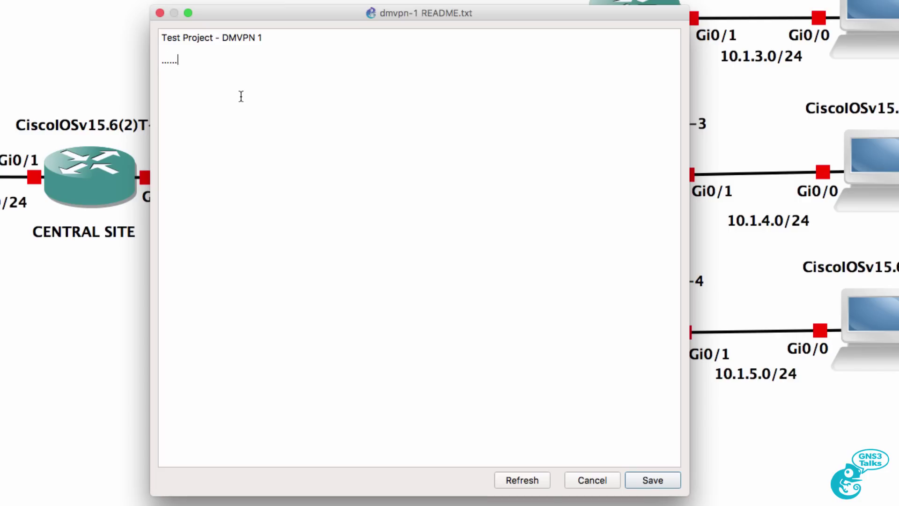
left_click(665, 482)
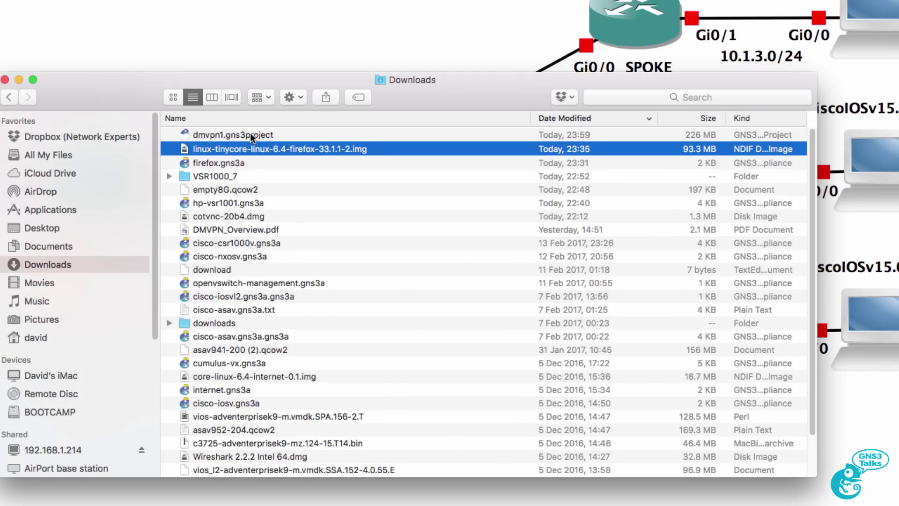
- Select dmvpn1.gns3project (226 MB) in the Finder Downloads folder
left_click(251, 136)
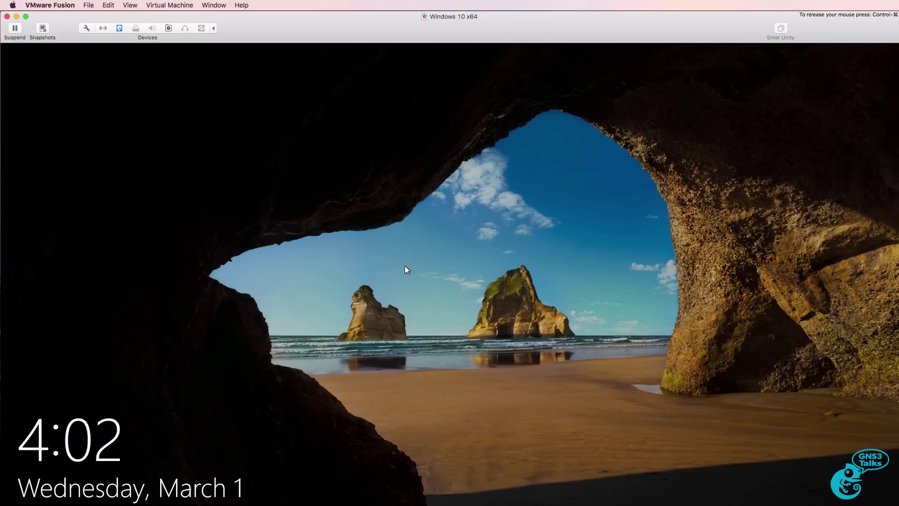
- Sign into the Windows 10 VM with the account password and launch GNS3 from the desktop
left_click(405, 270)
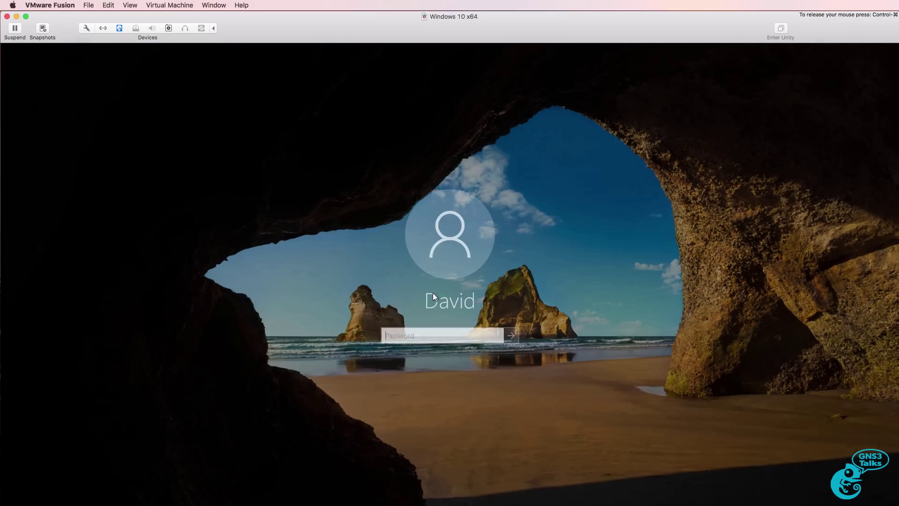
type("********")
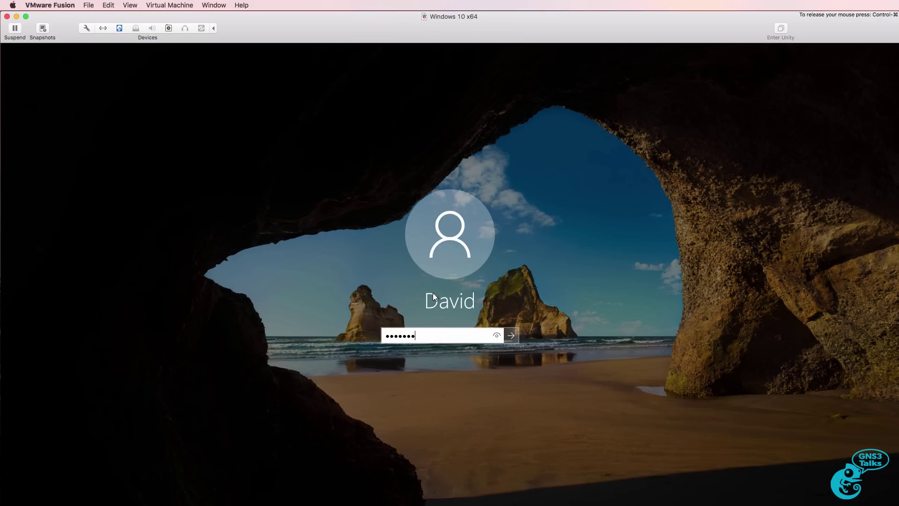
key("Return")
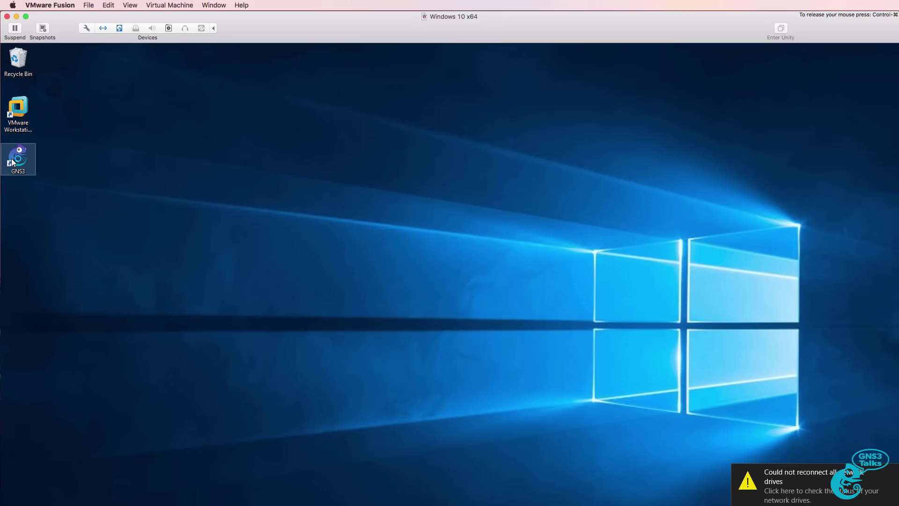
double_click(12, 162)
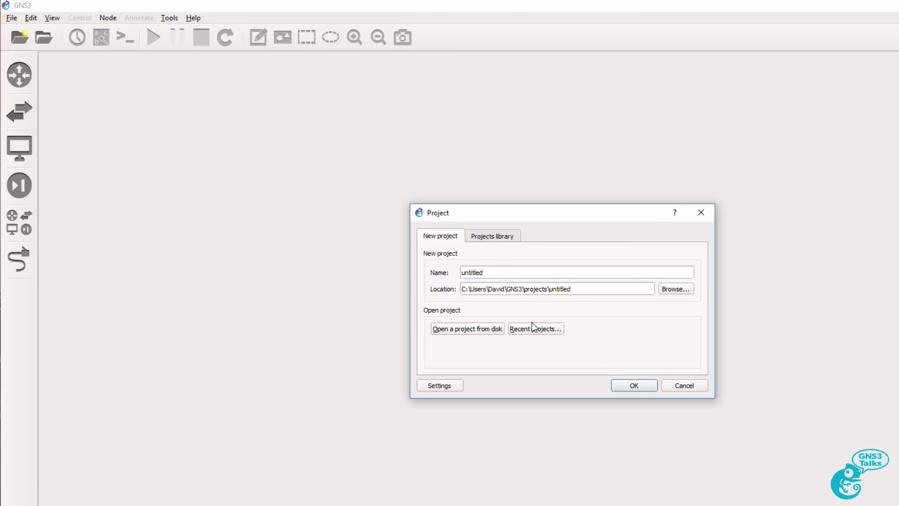
- Dismiss the new-project prompt and import the dmvpn1 portable project from the shared Downloads folder
left_click(695, 357)
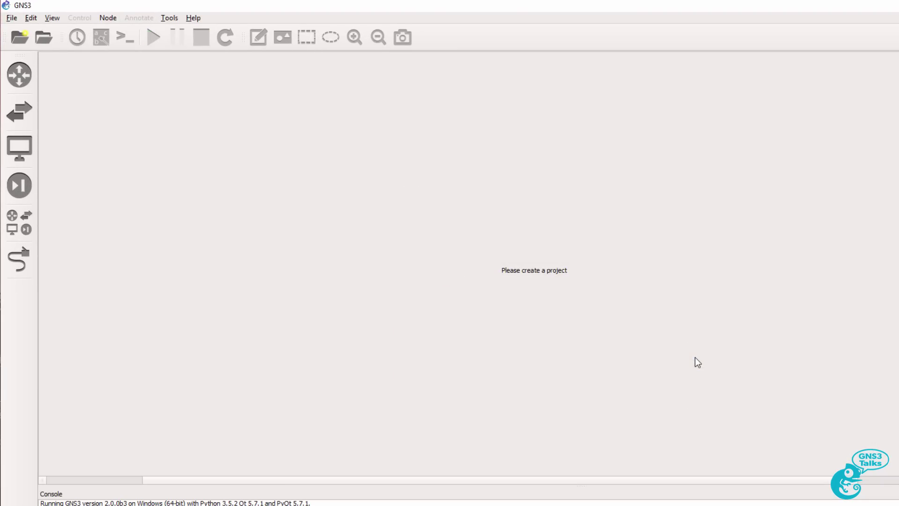
left_click(7, 18)
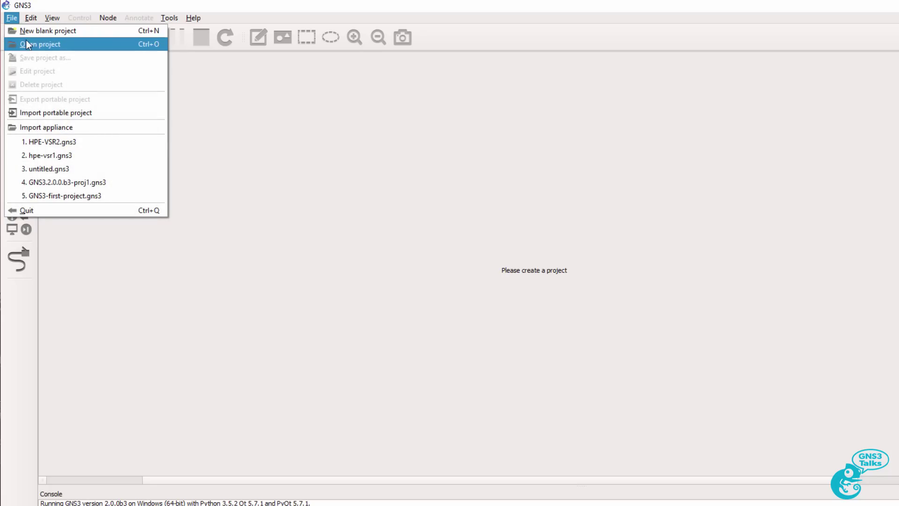
left_click(43, 110)
left_click(165, 123)
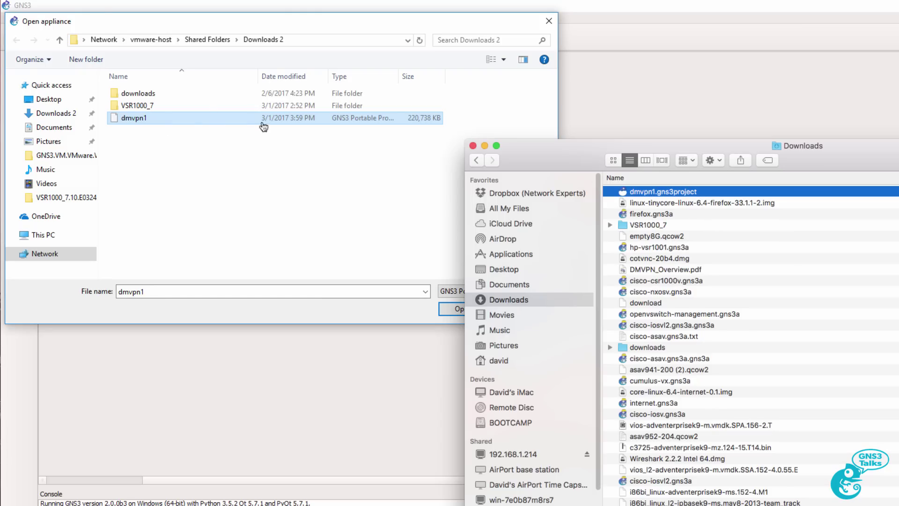
left_click(460, 308)
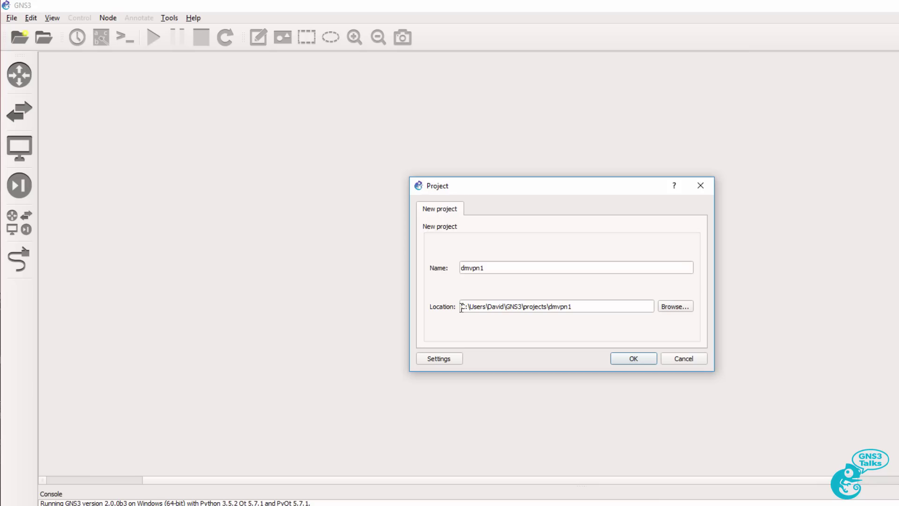
- Confirm creating the dmvpn1 project, watch import progress, and bring up the GNS3 VM window
left_click(630, 358)
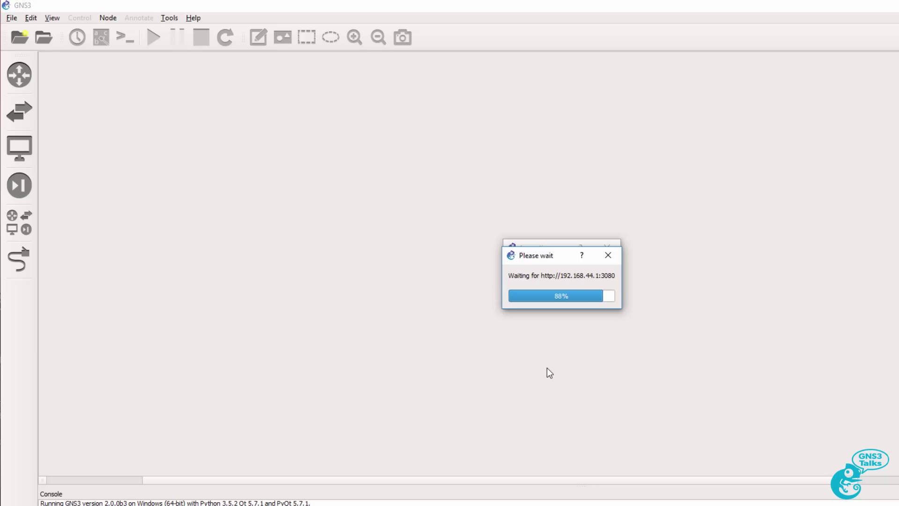
left_click_drag(562, 260, 562, 330)
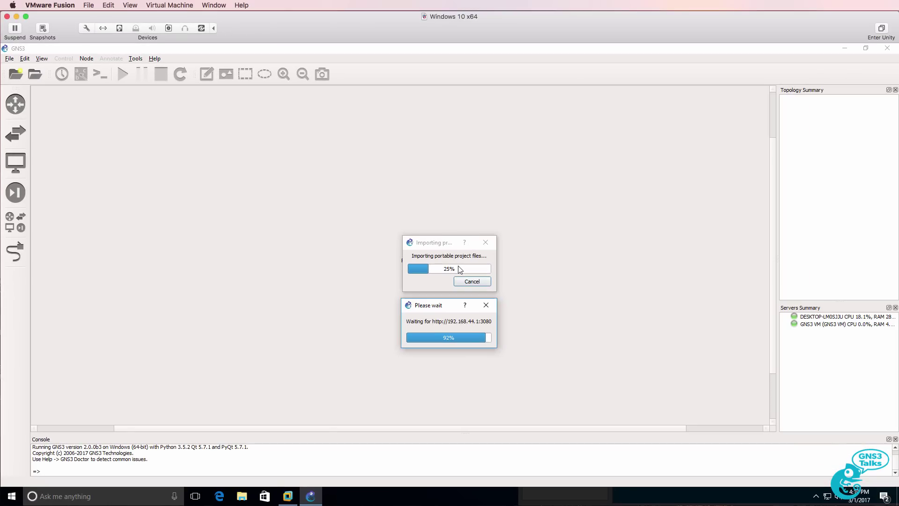
left_click(287, 496)
- Hide the GNS3 VM window, zoom in twice on the dmvpn1 topology, and start all devices
left_click_drag(585, 234, 570, 213)
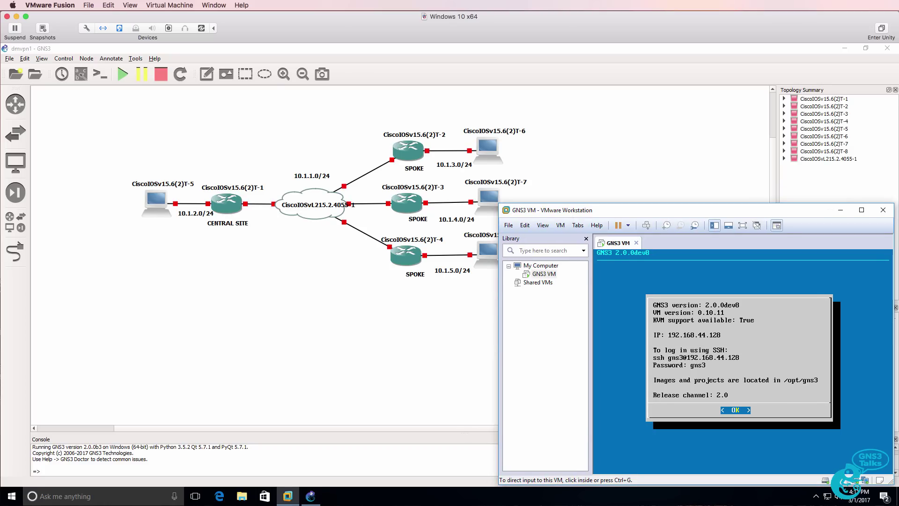
left_click(288, 495)
left_click(283, 74)
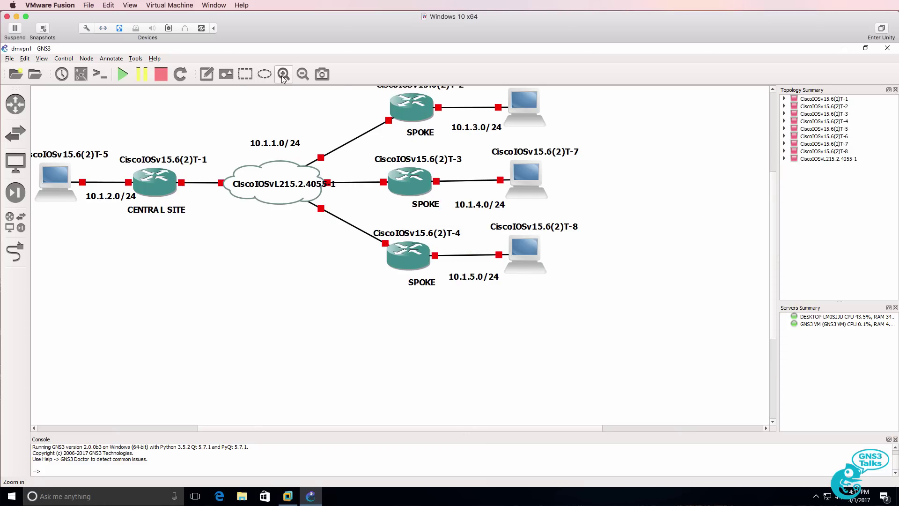
left_click(283, 74)
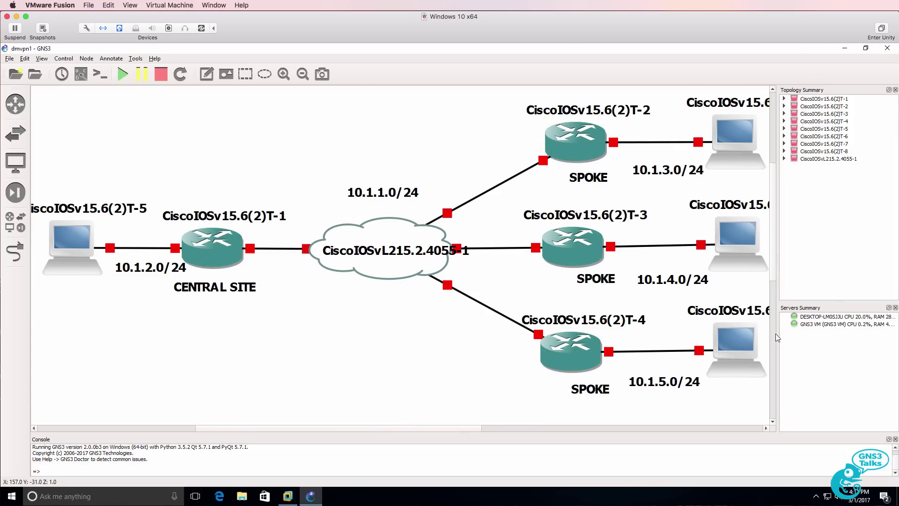
left_click_drag(776, 334, 839, 333)
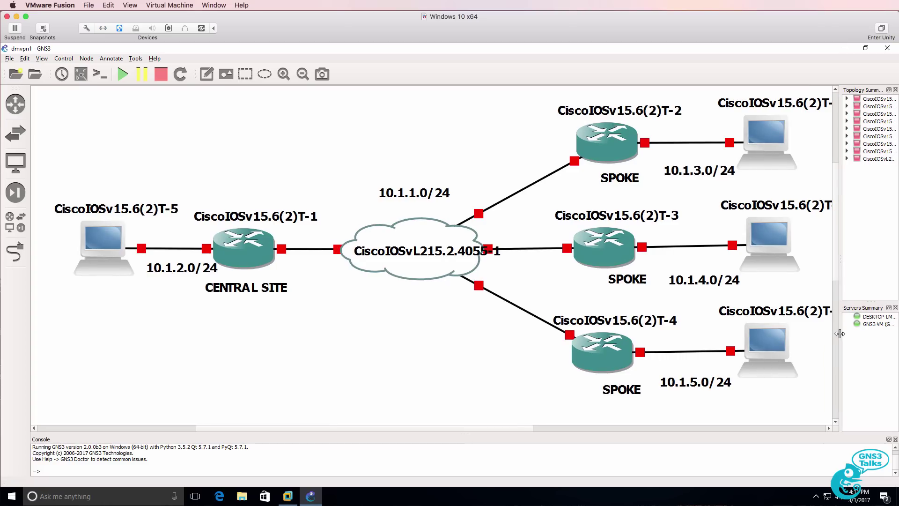
left_click(116, 68)
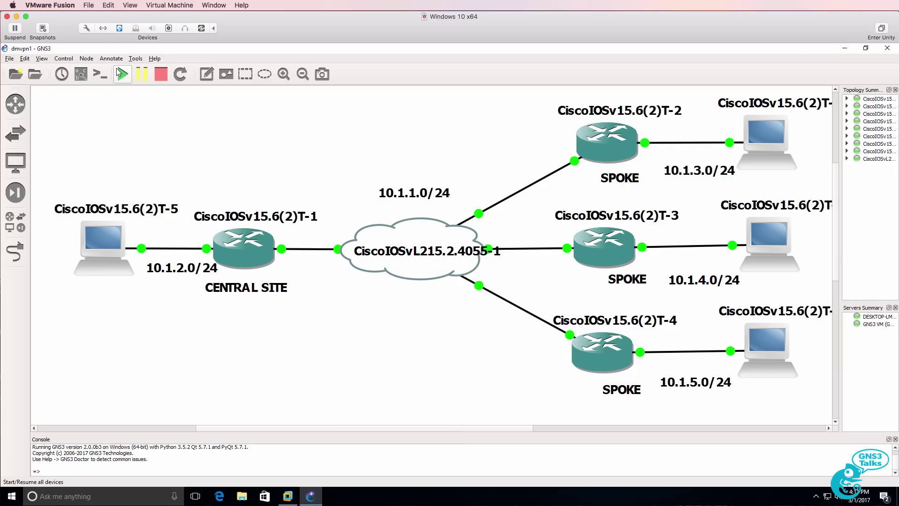
- Open consoles to all dmvpn1 devices, then bring up the File menu again
left_click(100, 74)
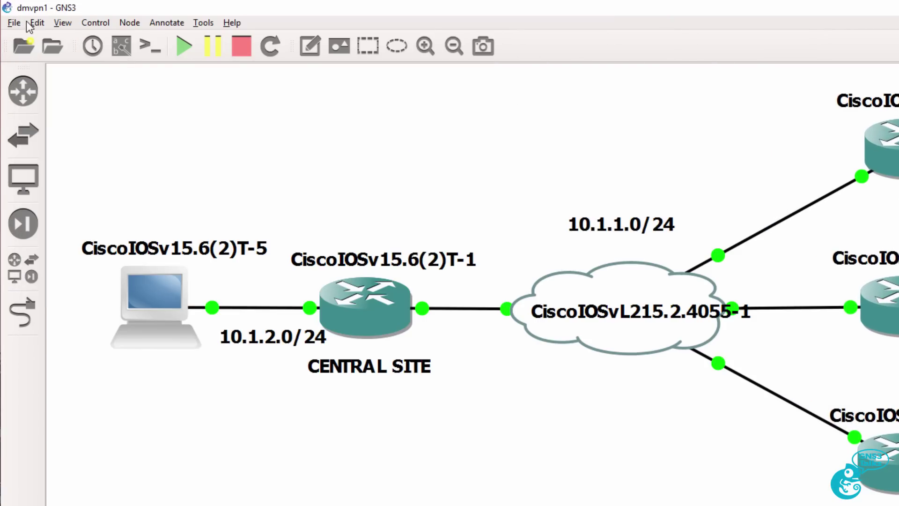
left_click(19, 22)
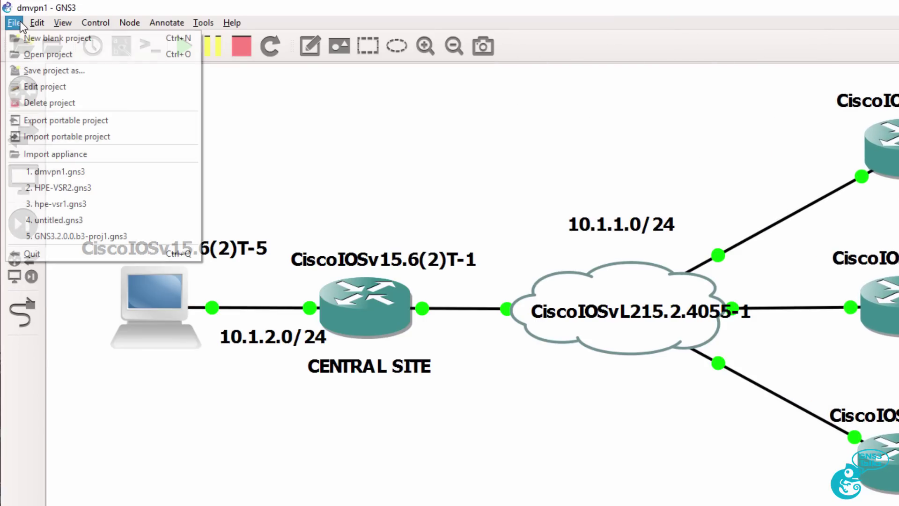